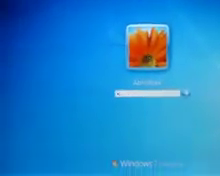
{"action": "type", "text": "••••"}
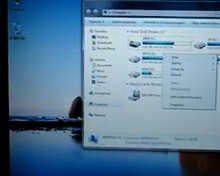
Step: Dismiss the drive's right-click shortcut menu with Escape
{"action": "key", "text": "Escape"}
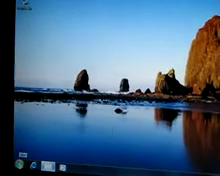
Step: Bring up the Start menu with the Windows key
{"action": "key", "text": "super"}
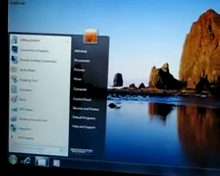